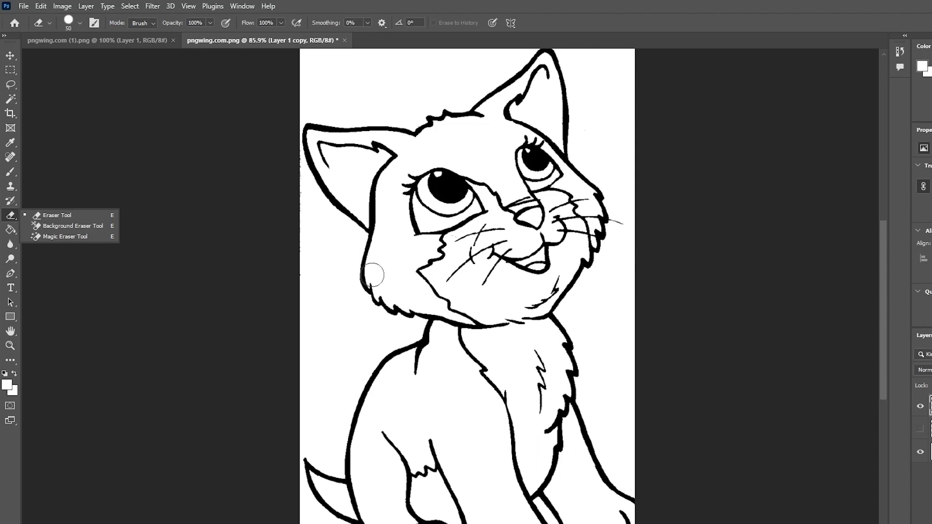
Erase the kitten's outer head outline along both cheeks, between the ears and at the chin on Layer 1 copy
mouse_move(413, 313)
mouse_down()
mouse_move(374, 301)
mouse_move(362, 277)
mouse_move(372, 246)
mouse_up()
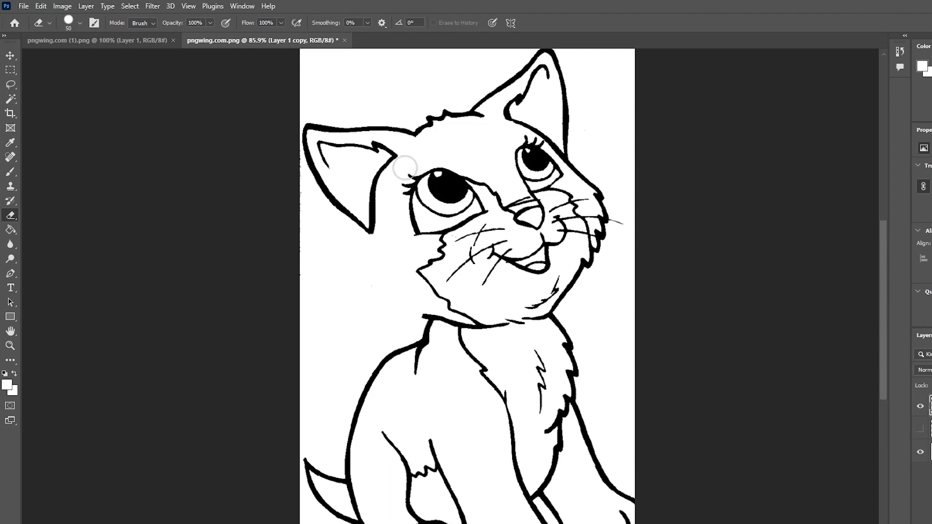
mouse_move(429, 128)
mouse_down()
mouse_move(417, 126)
mouse_move(443, 116)
mouse_move(479, 125)
mouse_up()
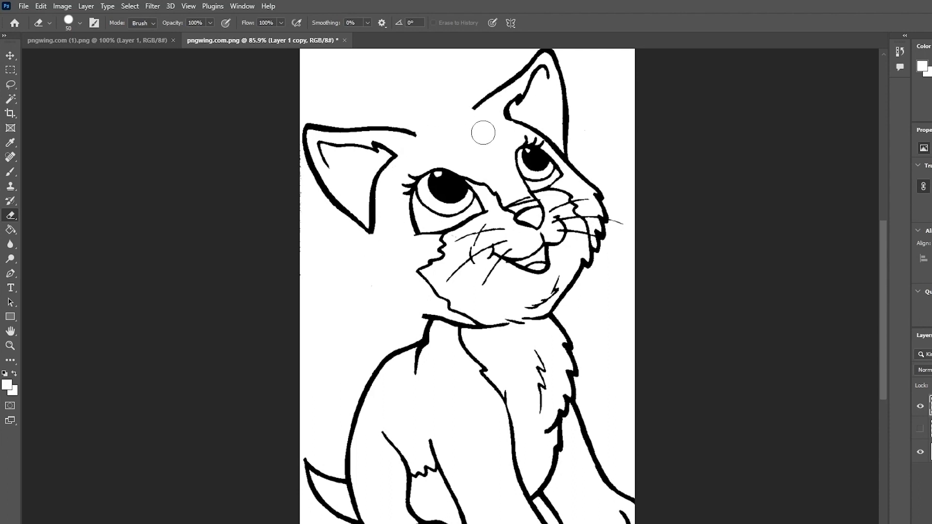
mouse_move(597, 150)
mouse_down()
mouse_move(579, 162)
mouse_move(610, 201)
mouse_move(605, 248)
mouse_move(602, 203)
mouse_up()
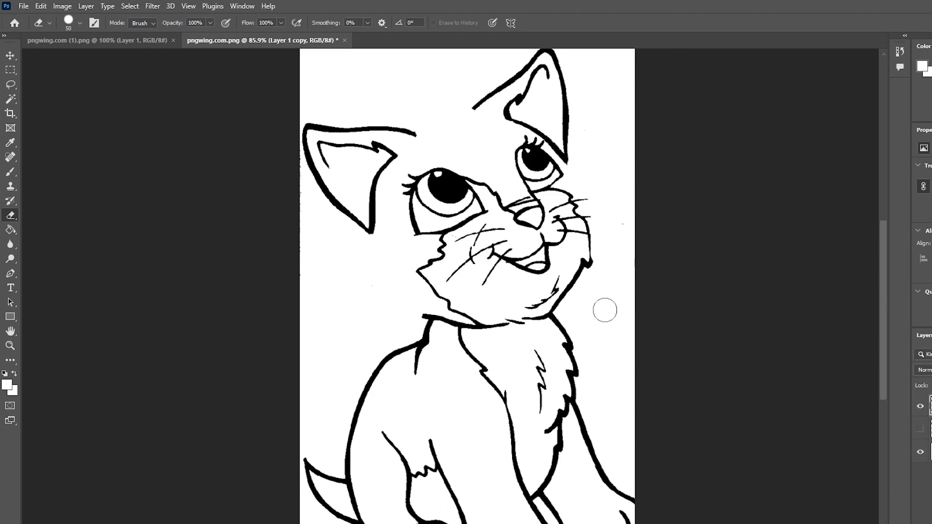
mouse_move(593, 281)
mouse_down()
mouse_move(559, 312)
mouse_move(597, 272)
mouse_move(586, 268)
mouse_move(563, 307)
mouse_move(570, 296)
mouse_move(569, 314)
mouse_up()
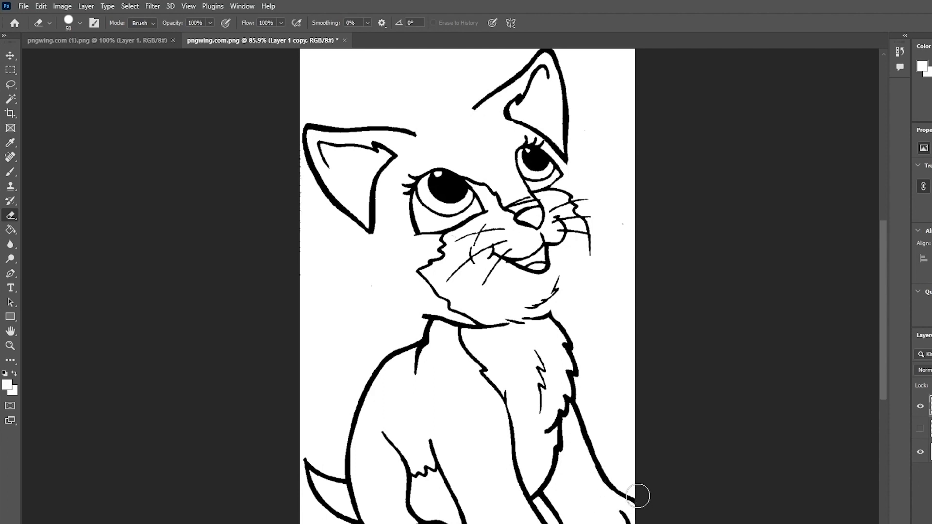
Erase the kitten's far front leg, including its paw and the inner line beside the near leg
mouse_move(638, 496)
mouse_down()
mouse_move(593, 439)
mouse_move(585, 408)
mouse_up()
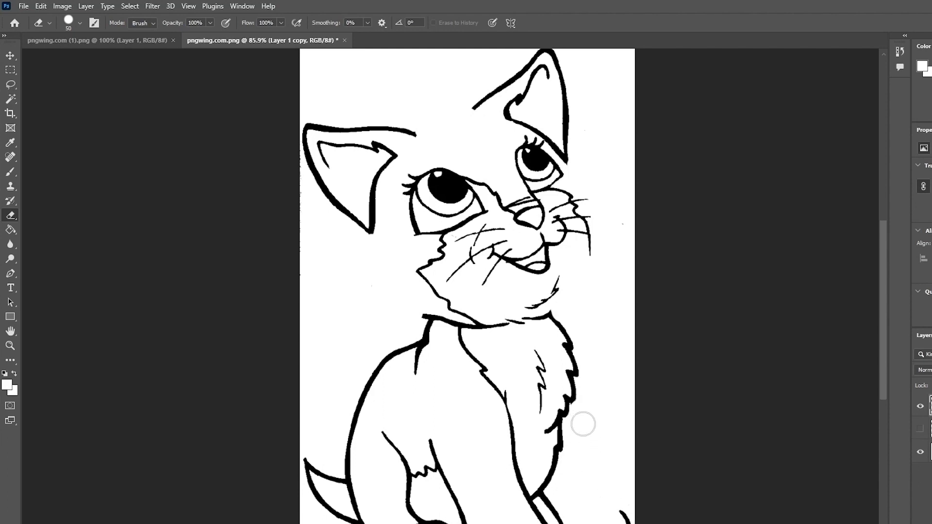
click(633, 519)
click(623, 512)
drag(553, 512, 551, 500)
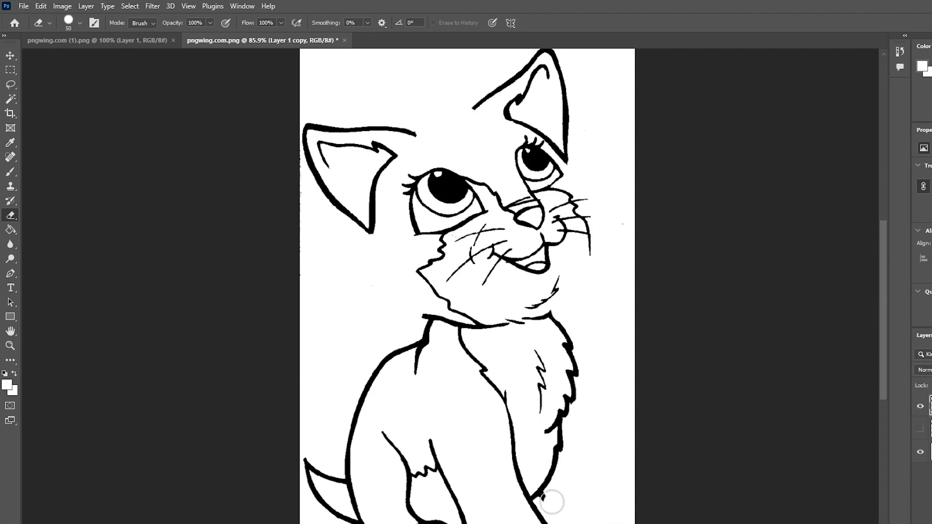
click(547, 503)
Erase the kitten's back, lower chest line, hind-leg contours and near front paw, keeping the tail and hind paw
scroll(426, 308, down, 1)
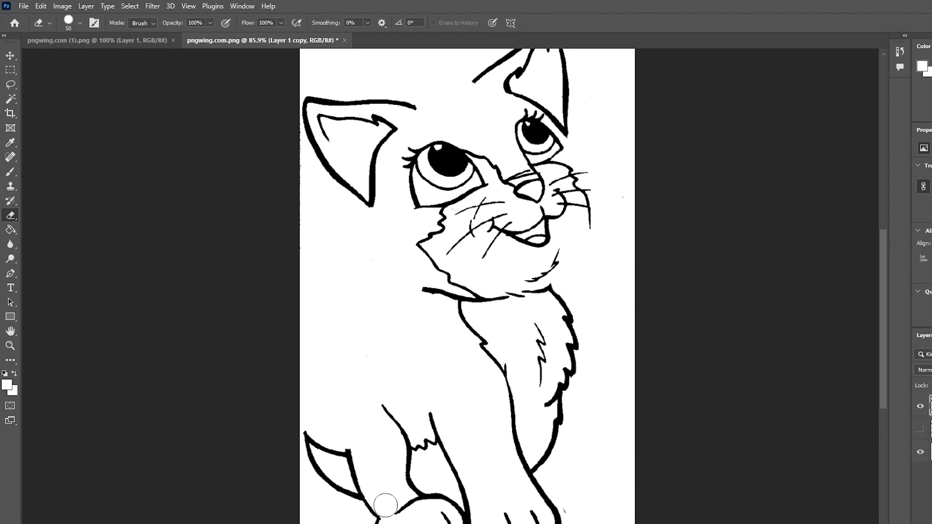
scroll(409, 503, down, 1)
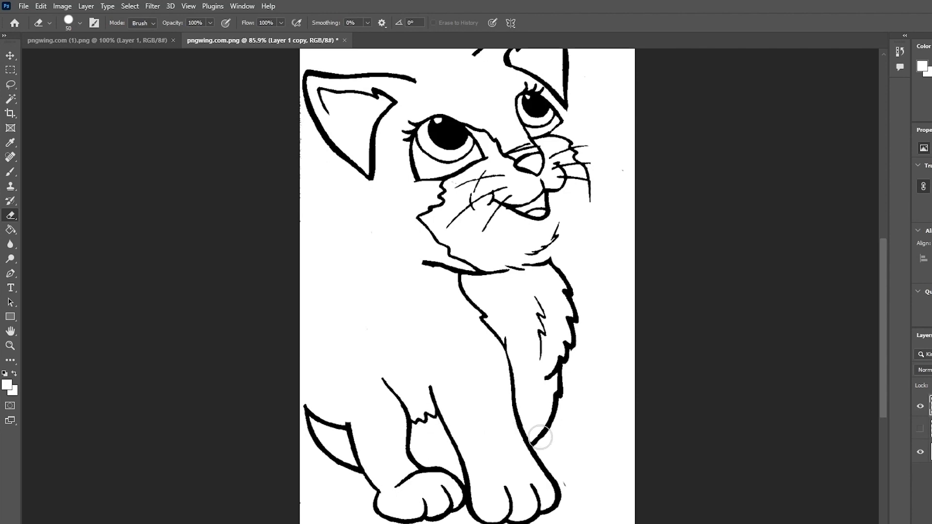
drag(540, 436, 557, 381)
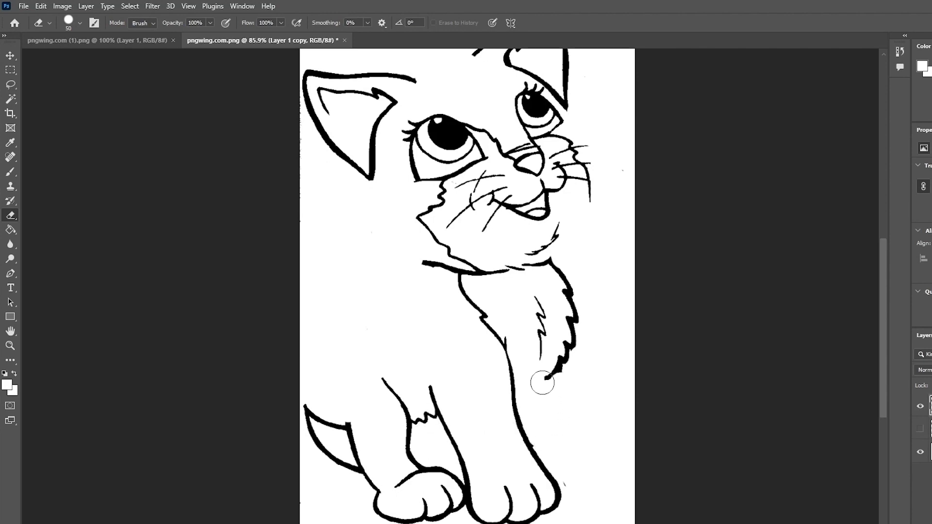
drag(430, 388, 465, 475)
mouse_move(378, 382)
mouse_down()
mouse_move(419, 423)
mouse_move(437, 418)
mouse_move(411, 431)
mouse_move(409, 462)
mouse_up()
scroll(526, 429, down, 1)
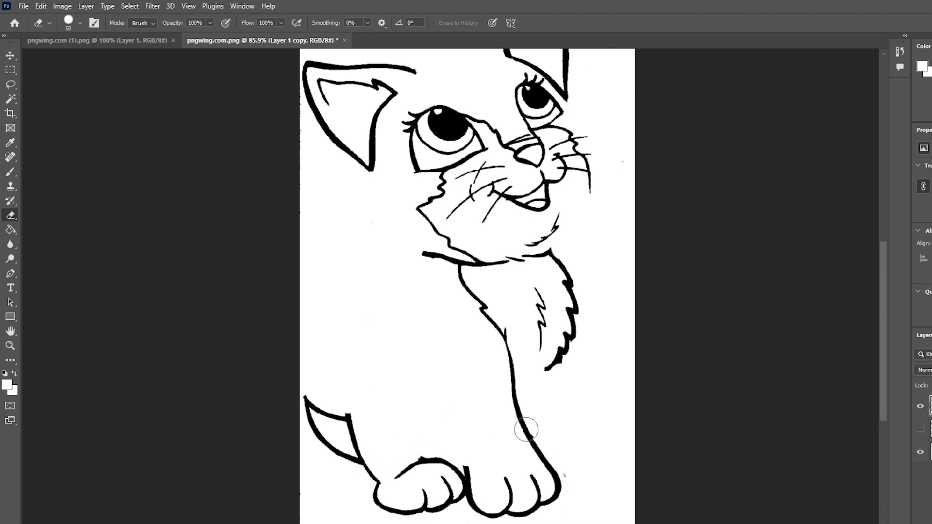
mouse_move(474, 463)
mouse_down()
mouse_move(482, 504)
mouse_move(501, 508)
mouse_move(512, 479)
mouse_move(522, 500)
mouse_move(553, 502)
mouse_move(557, 483)
mouse_move(542, 479)
mouse_move(542, 510)
mouse_move(527, 487)
mouse_move(523, 518)
mouse_move(496, 509)
mouse_move(475, 468)
mouse_move(479, 509)
mouse_move(500, 506)
mouse_up()
Erase the kitten's nose and the lines running from the eyes along the nose bridge
scroll(499, 468, up, 1)
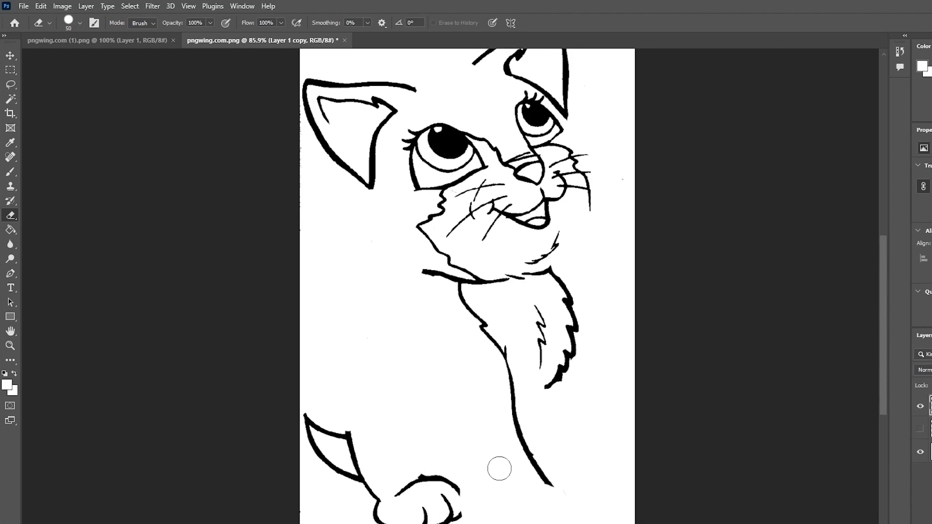
scroll(476, 408, up, 1)
scroll(415, 249, up, 1)
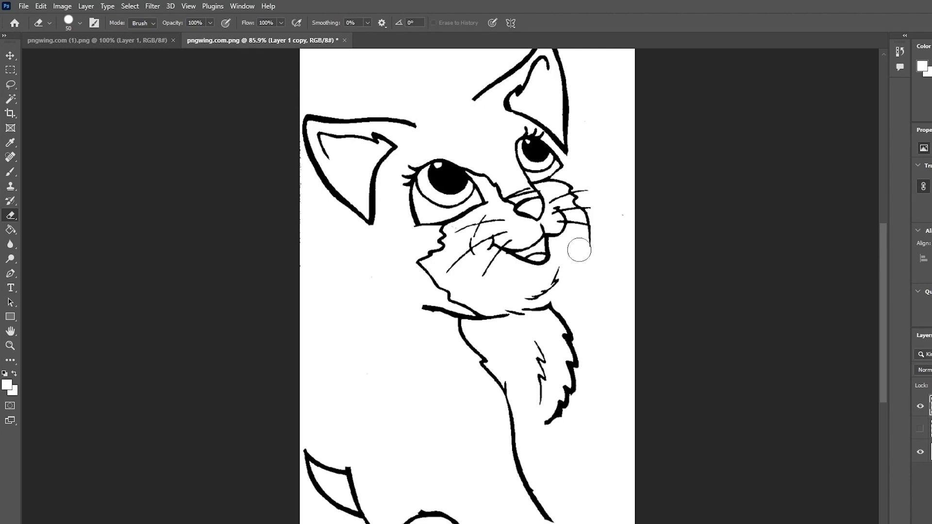
mouse_move(488, 168)
mouse_down()
mouse_move(518, 204)
mouse_move(538, 207)
mouse_move(536, 217)
mouse_move(541, 207)
mouse_move(520, 188)
mouse_up()
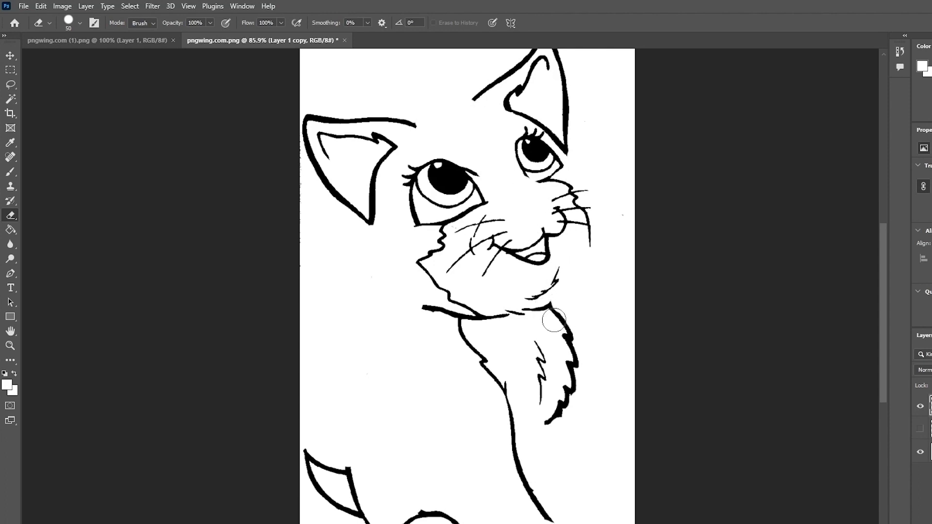
Zoom out to the whole drawing and toggle Layer 1 to compare the erased copy with the original
scroll(554, 321, down, 1)
click(10, 348)
drag(428, 338, 397, 333)
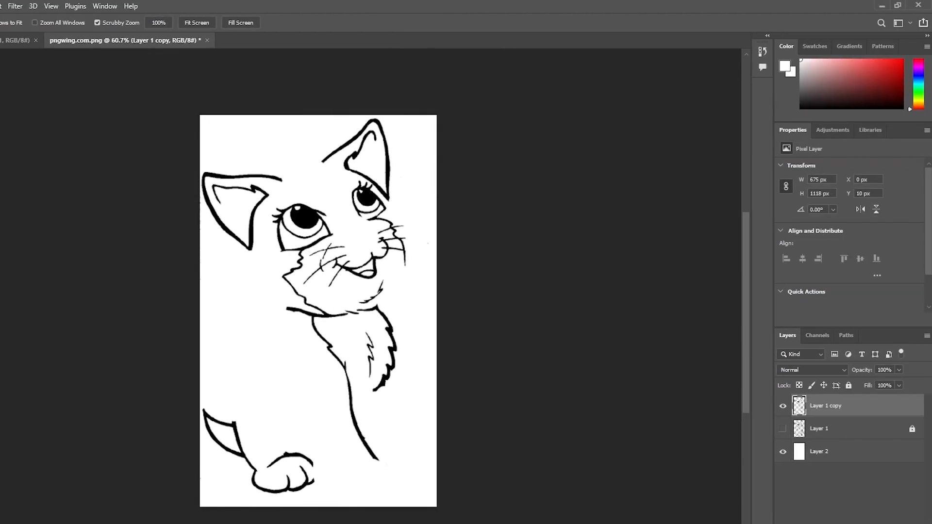
click(784, 429)
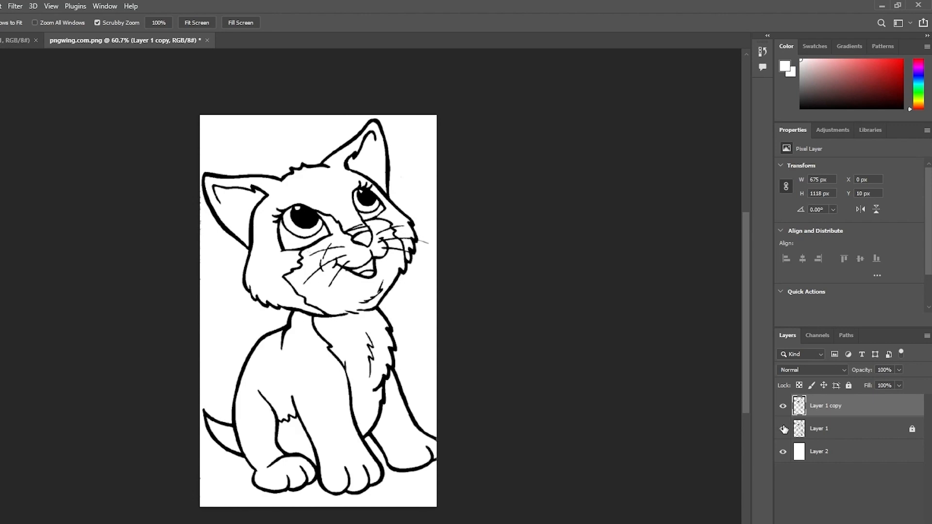
click(784, 428)
click(783, 429)
click(784, 429)
click(783, 429)
click(784, 428)
click(783, 429)
click(783, 429)
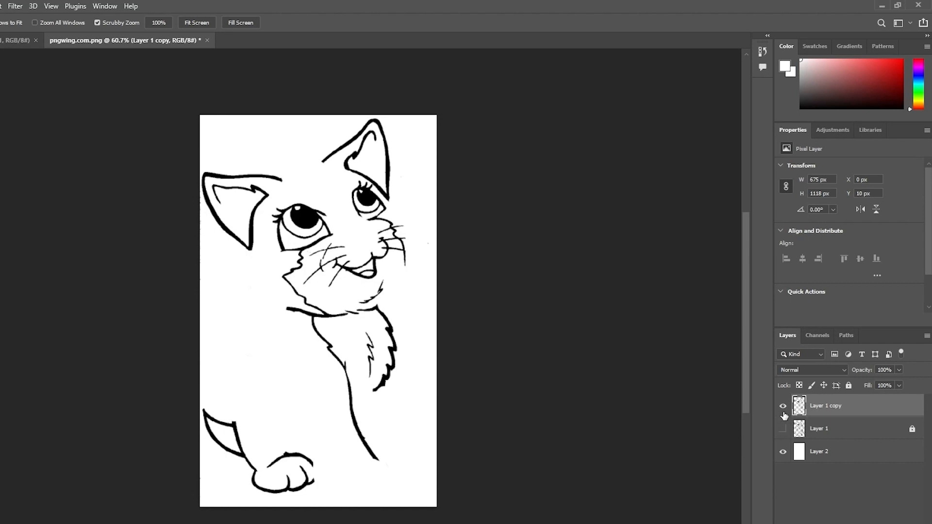
Show Layer 1, hide Layer 1 copy, and unlock Layer 1
click(783, 429)
click(784, 406)
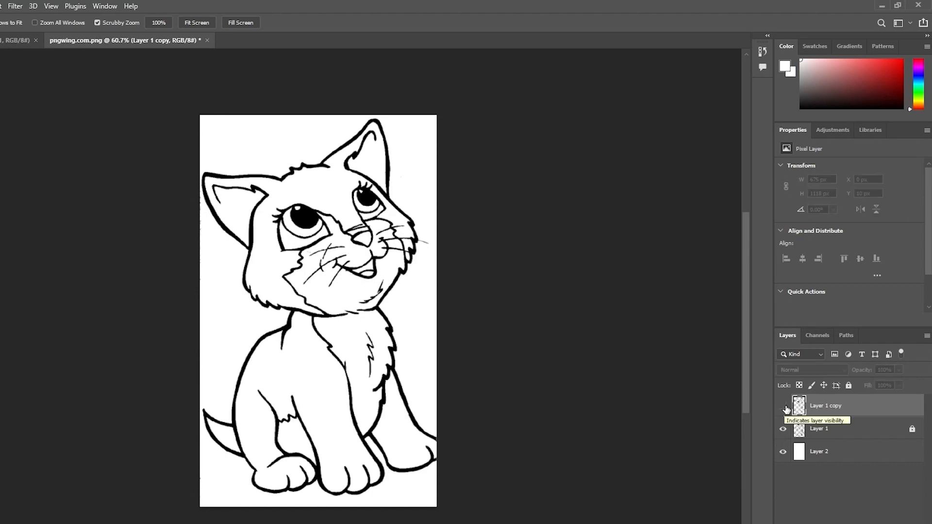
click(847, 427)
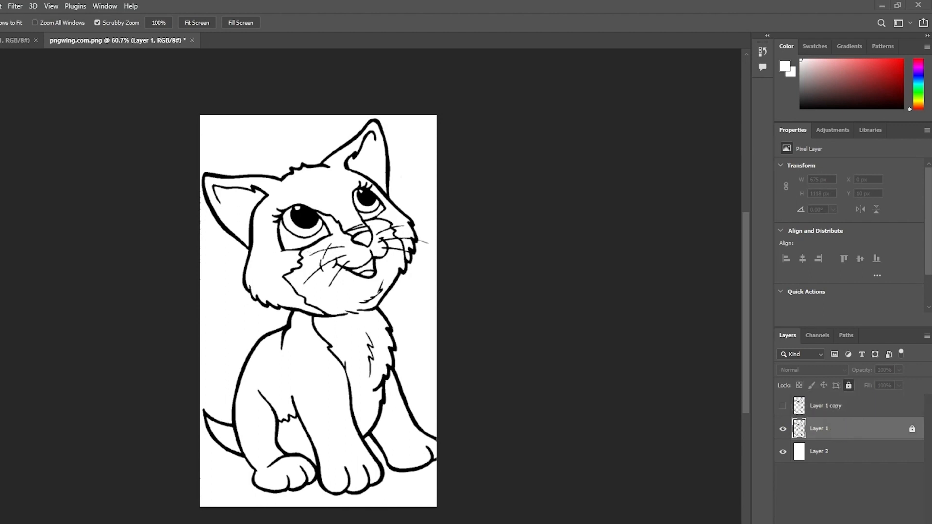
click(912, 429)
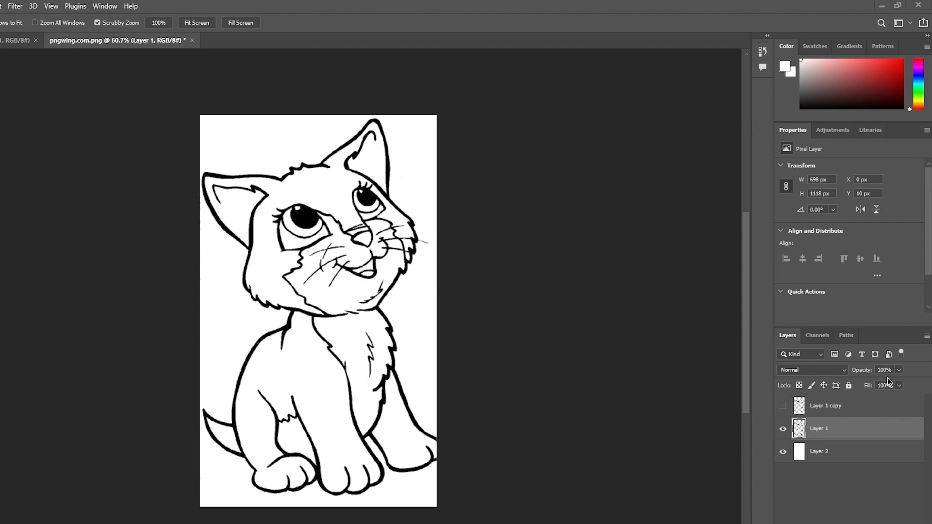
Reduce the opacity of Layer 1 to 53% and deselect the layer
click(899, 370)
drag(896, 385, 875, 384)
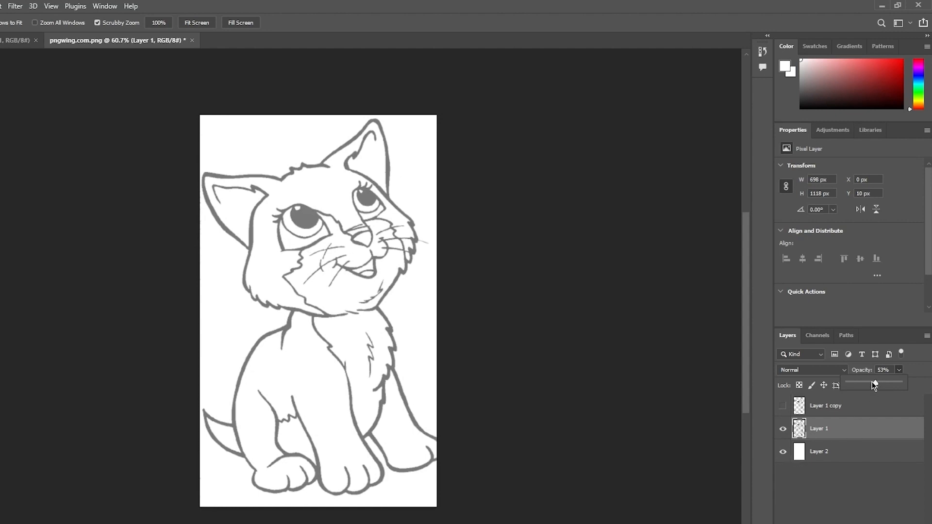
drag(880, 383, 876, 382)
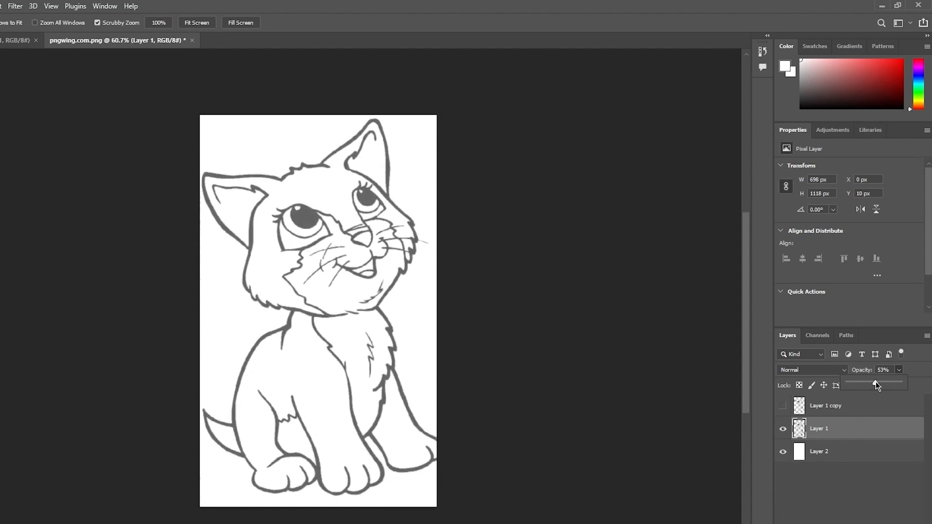
click(858, 519)
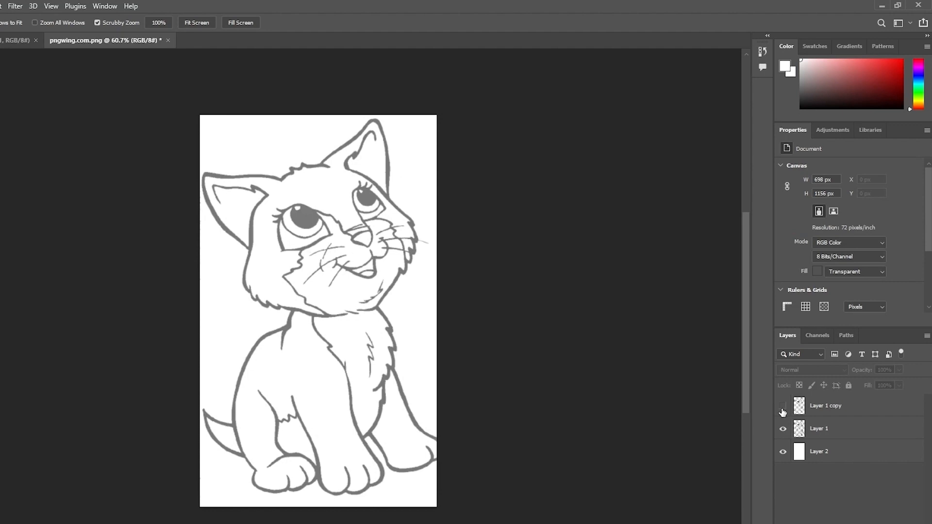
Show Layer 1 copy and hide both Layer 1 and the white Layer 2 so only the partial line art is visible
click(783, 406)
click(783, 411)
click(782, 411)
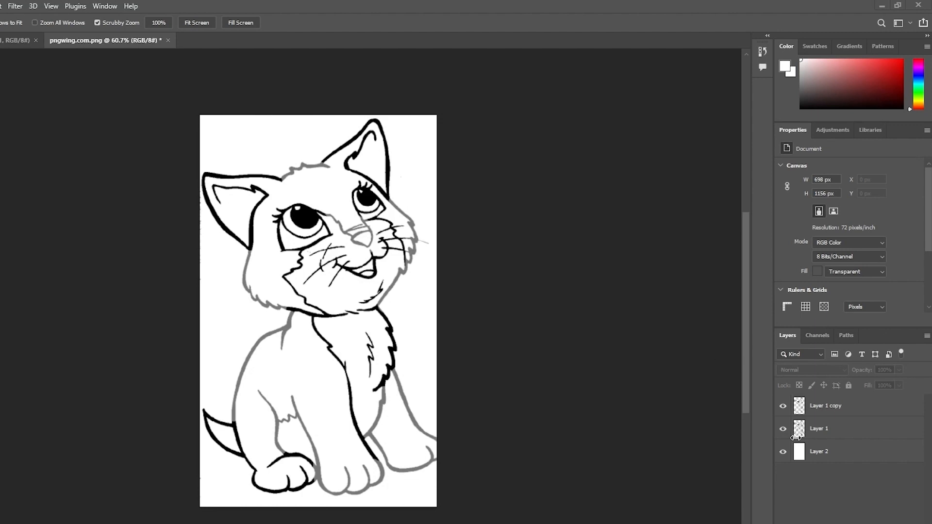
click(783, 429)
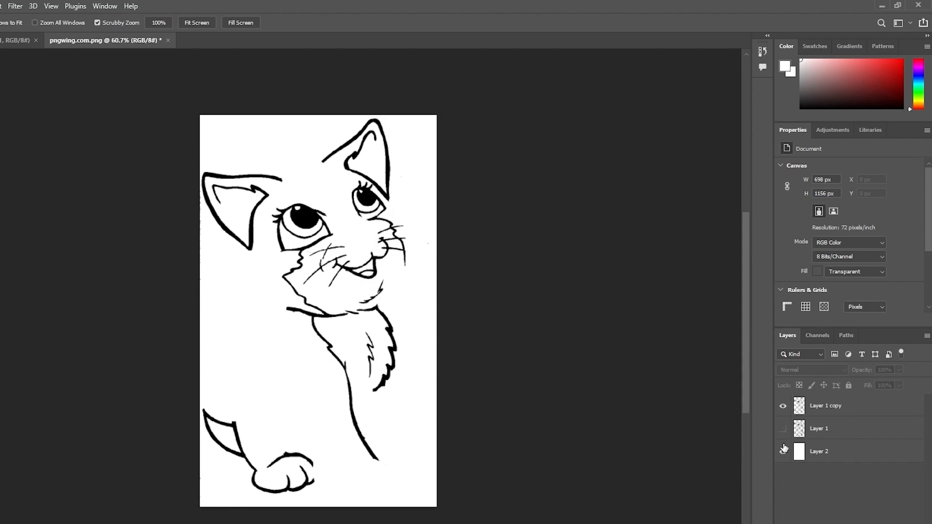
click(783, 452)
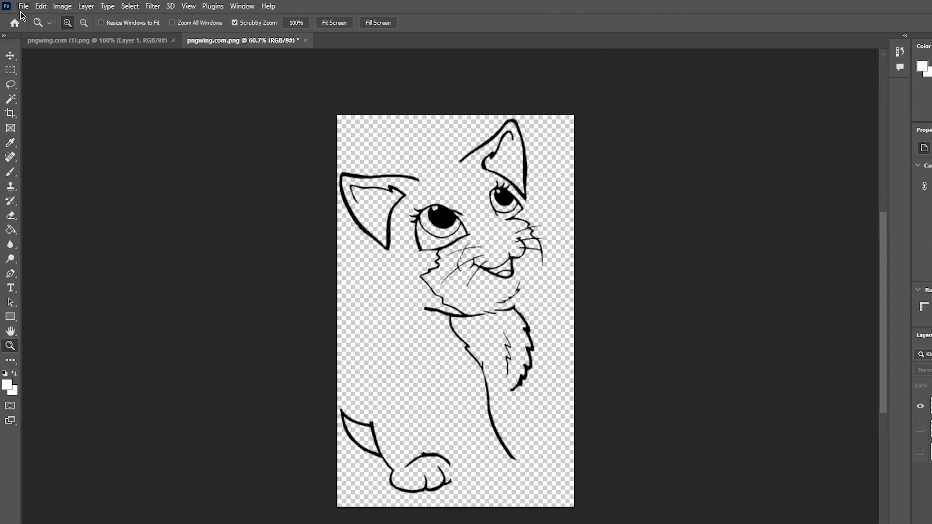
Export the partial kitten drawing as a PNG named "cat dots" in the Downloads folder
click(23, 6)
mouse_move(92, 181)
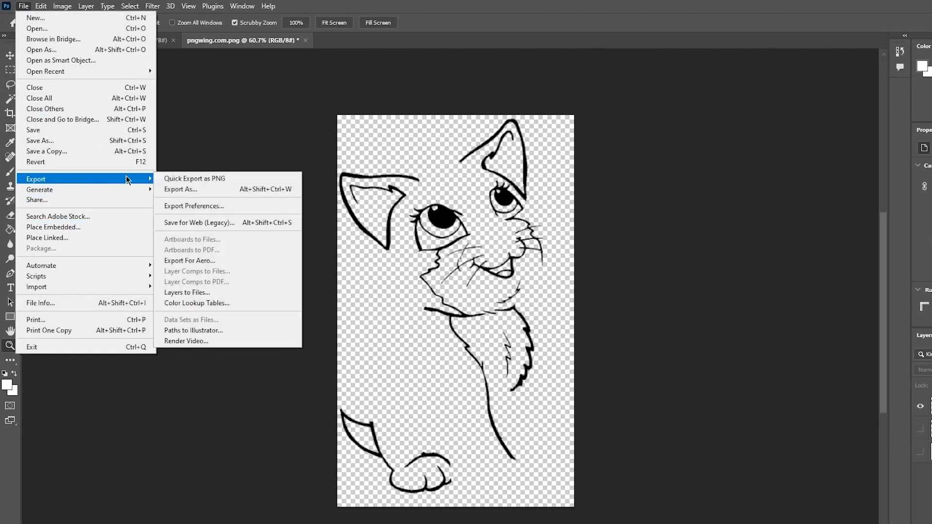
click(180, 178)
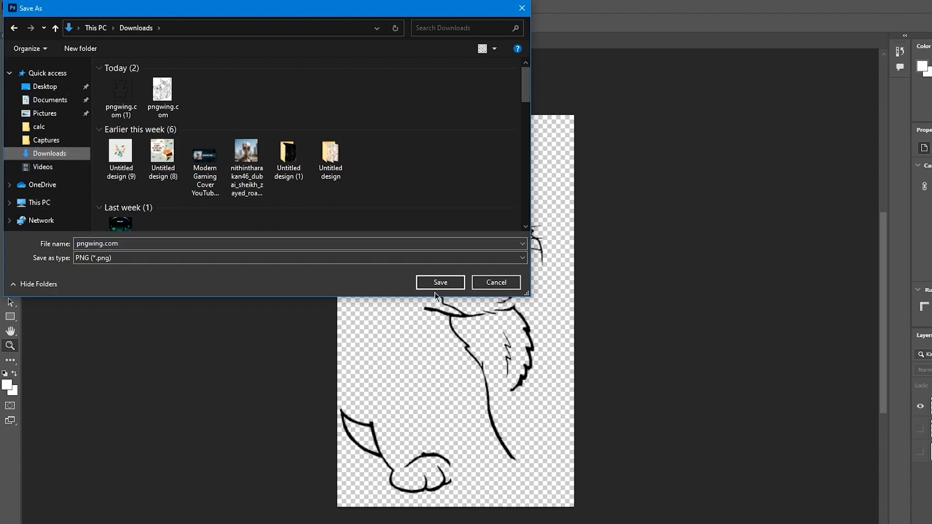
text(cat dots)
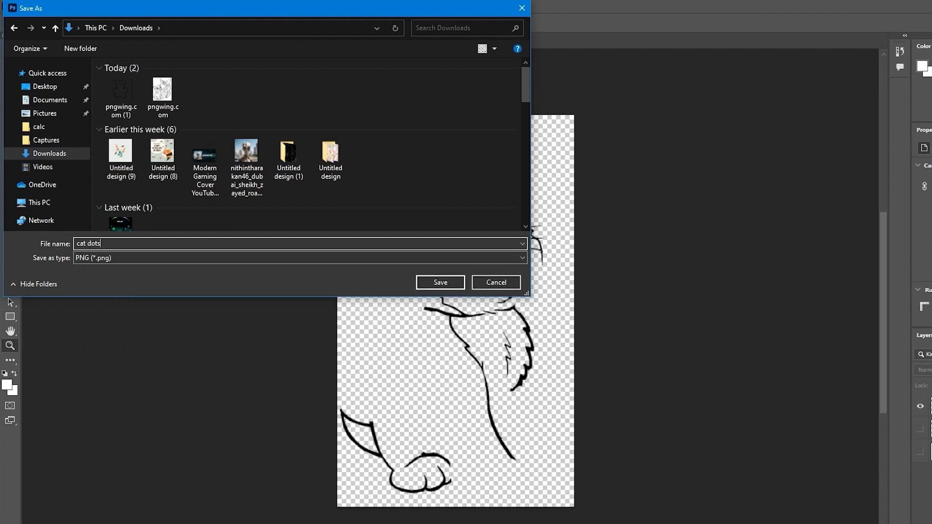
click(440, 282)
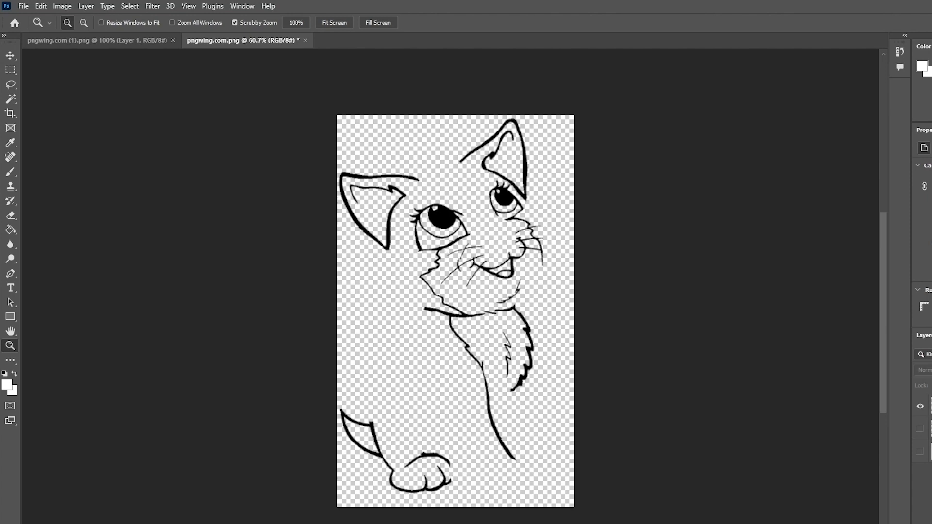
Show only the faded Layer 1 in place of Layer 1 copy and export it as a PNG named "cat" in Downloads
click(920, 429)
click(920, 407)
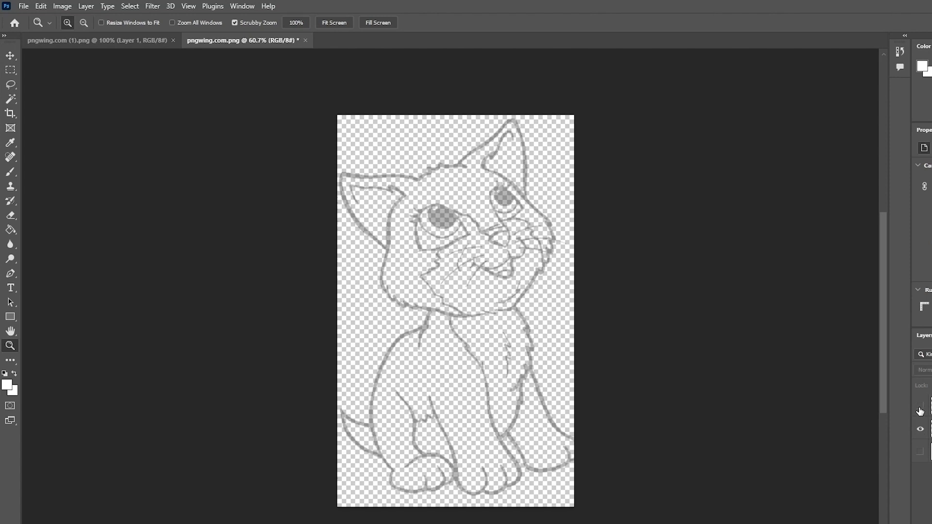
click(23, 6)
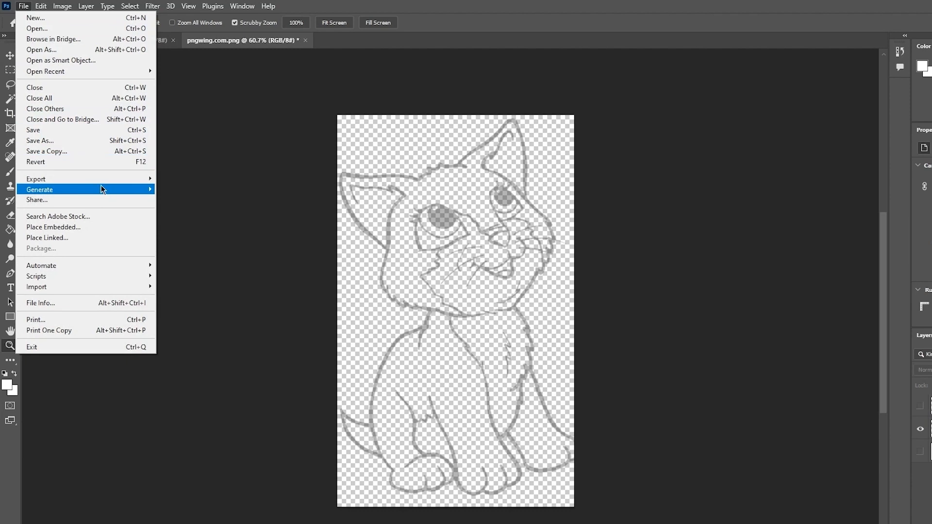
mouse_move(102, 179)
click(168, 179)
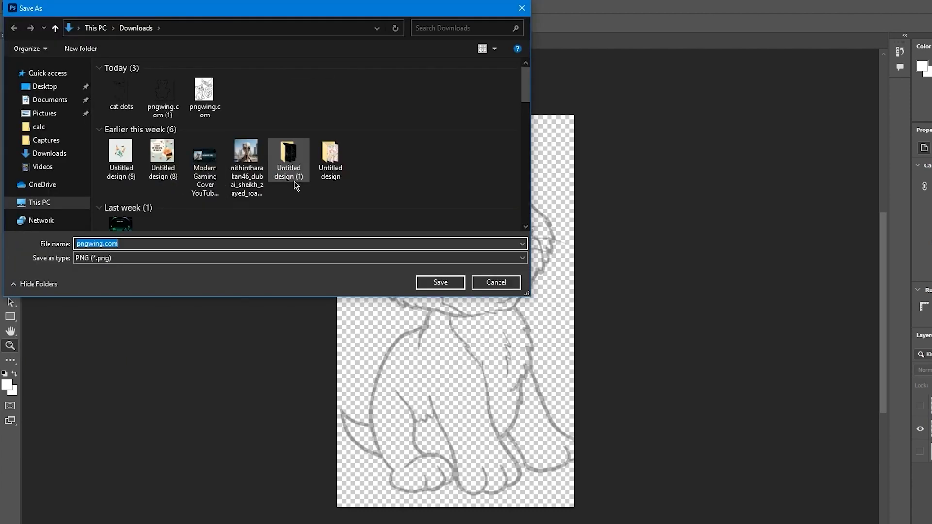
text(cat)
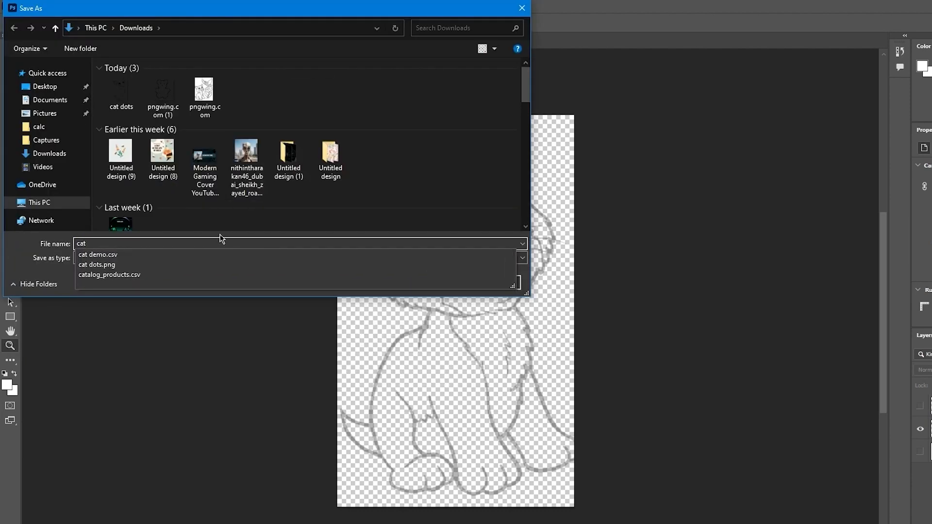
click(484, 194)
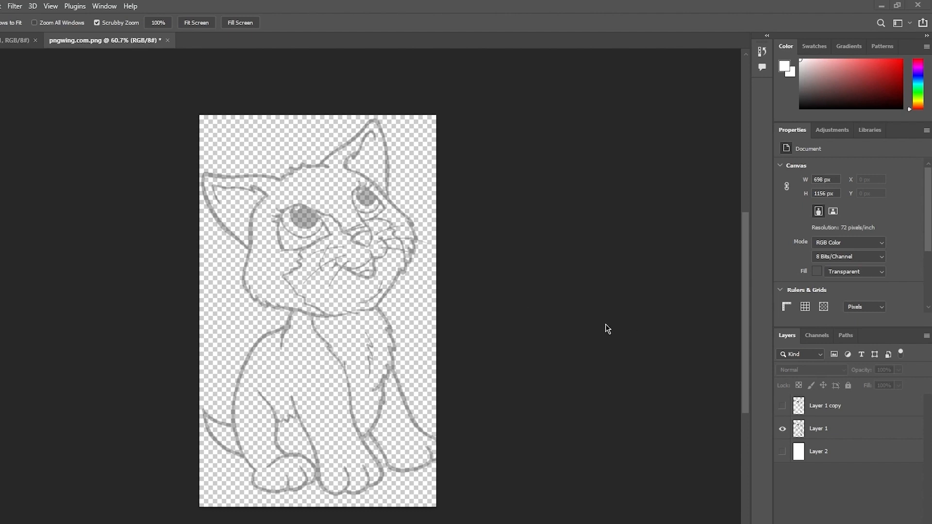
Switch to the teddy bear document and duplicate its Layer 1
click(15, 41)
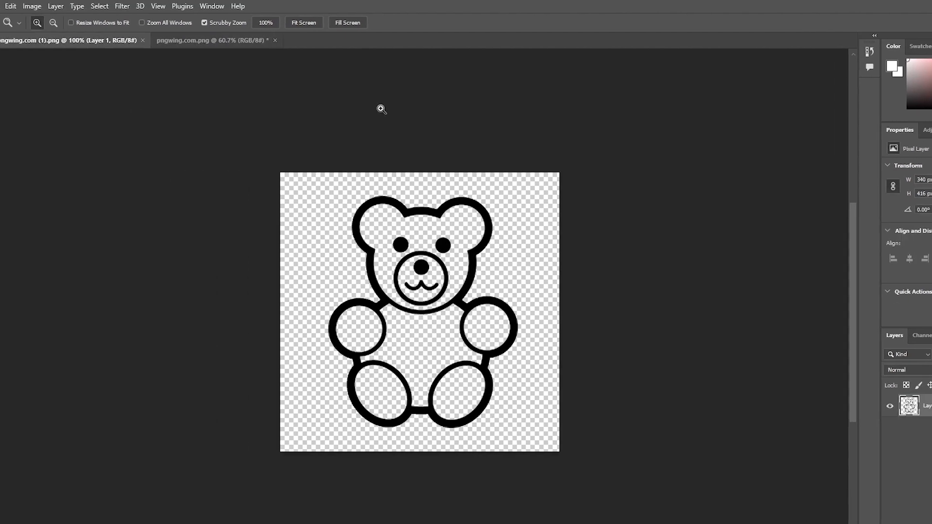
drag(297, 333, 322, 334)
mouse_move(620, 334)
mouse_down()
mouse_move(643, 334)
mouse_move(619, 333)
mouse_up()
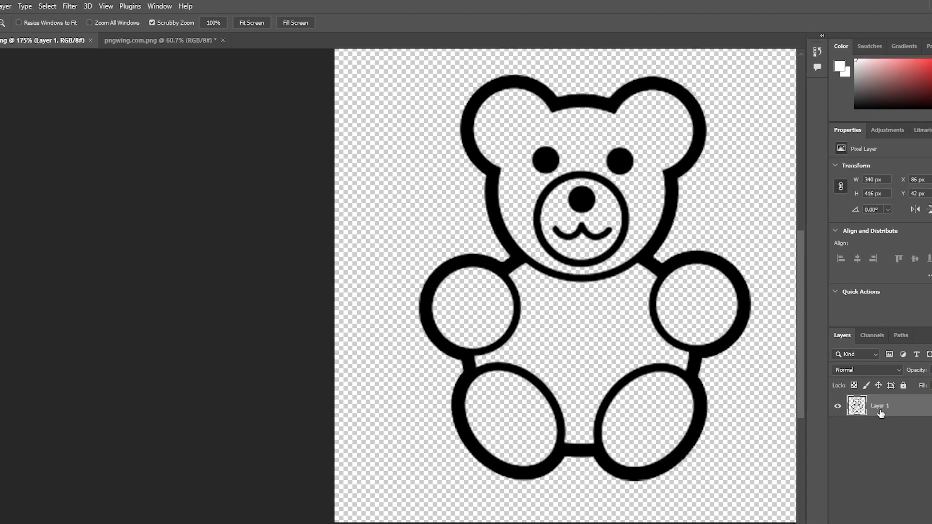
right_click(868, 404)
click(897, 407)
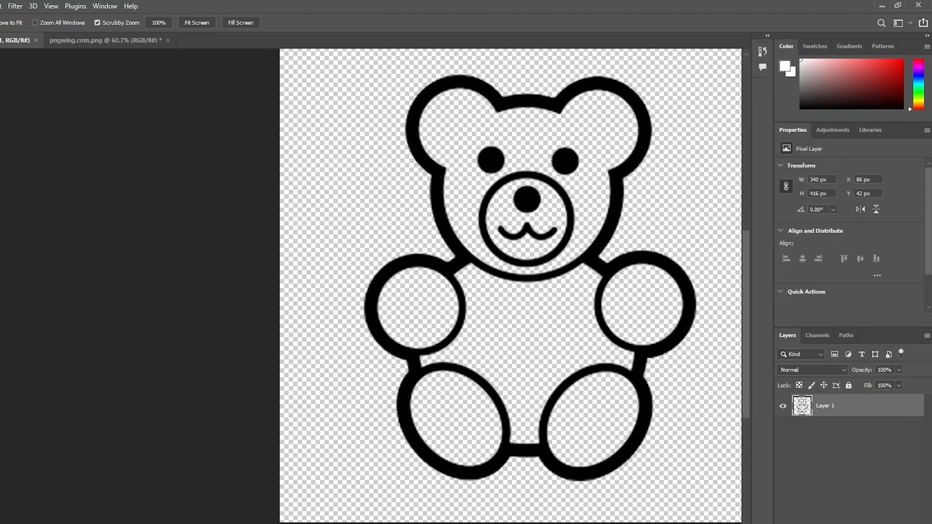
key(ctrl+j)
Lock the original Layer 1 and make Layer 1 copy the active layer
click(875, 430)
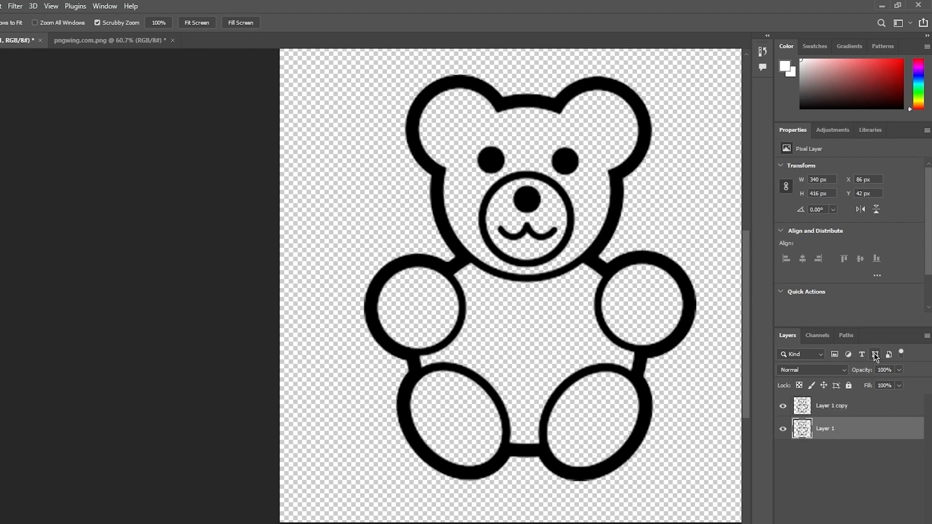
click(849, 385)
click(844, 408)
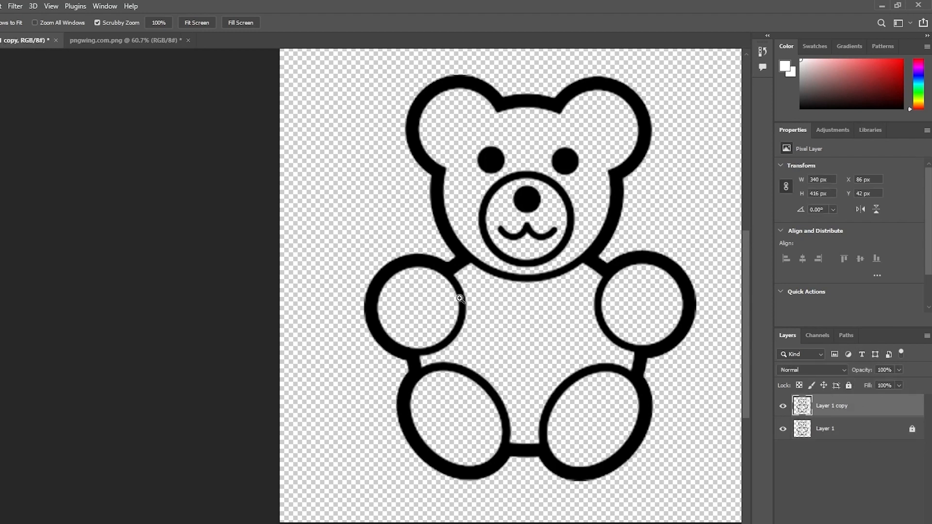
Hide Layer 1 and erase the bear's outer outline on Layer 1 copy with the Eraser, around the feet, arms and head
key(e)
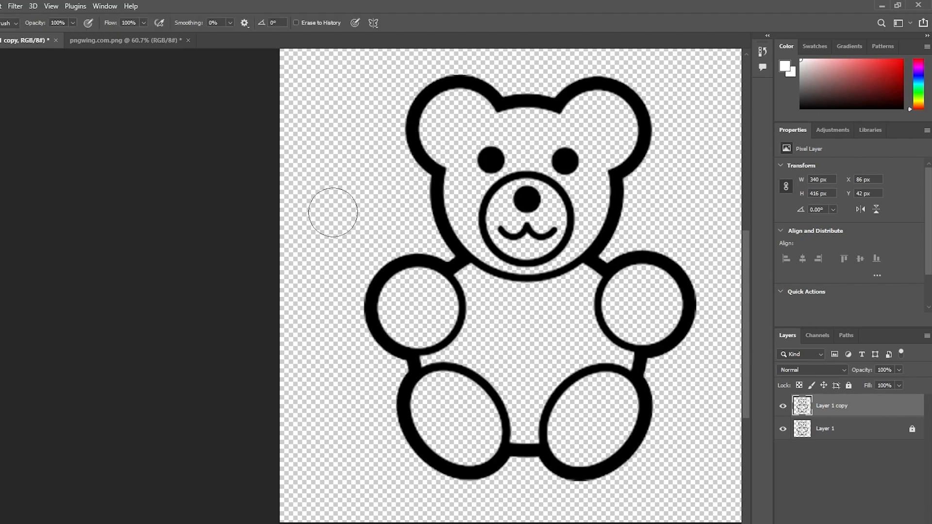
drag(471, 470, 494, 468)
click(783, 429)
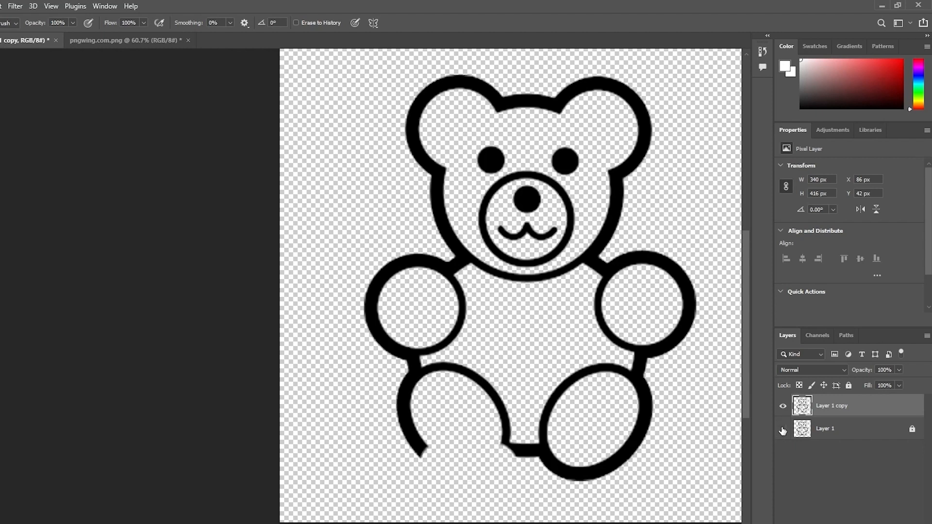
mouse_move(440, 477)
mouse_down()
mouse_move(403, 423)
mouse_move(426, 370)
mouse_move(401, 317)
mouse_move(366, 312)
mouse_move(395, 260)
mouse_move(436, 263)
mouse_up()
mouse_move(641, 301)
mouse_down()
mouse_move(673, 290)
mouse_move(645, 260)
mouse_move(614, 265)
mouse_up()
mouse_move(626, 449)
mouse_down()
mouse_move(582, 437)
mouse_move(558, 478)
mouse_move(650, 428)
mouse_up()
mouse_move(631, 185)
mouse_down()
mouse_move(641, 159)
mouse_move(607, 79)
mouse_move(577, 93)
mouse_move(485, 92)
mouse_up()
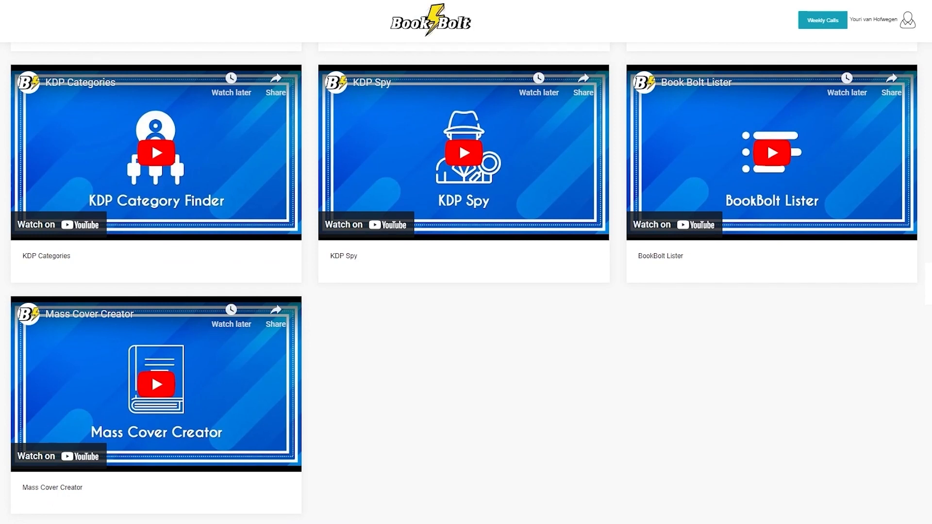
scroll(439, 246, up, 10)
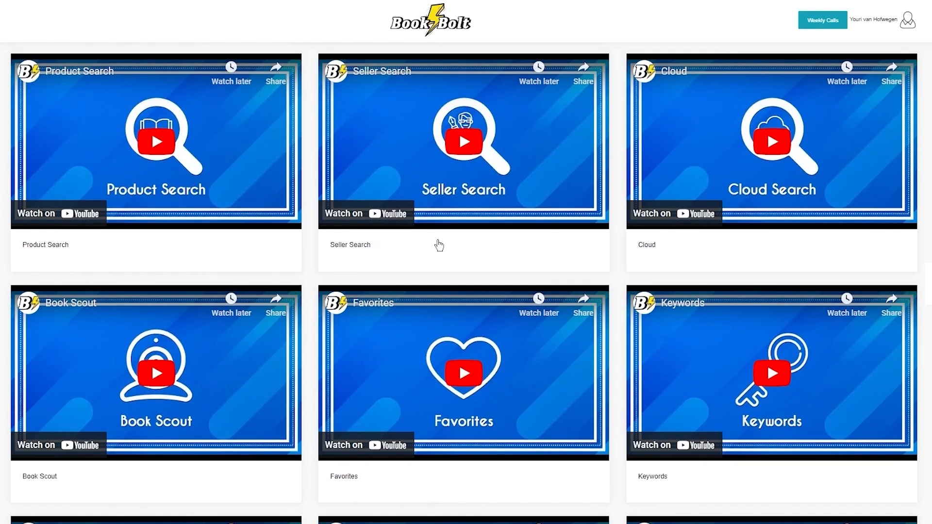